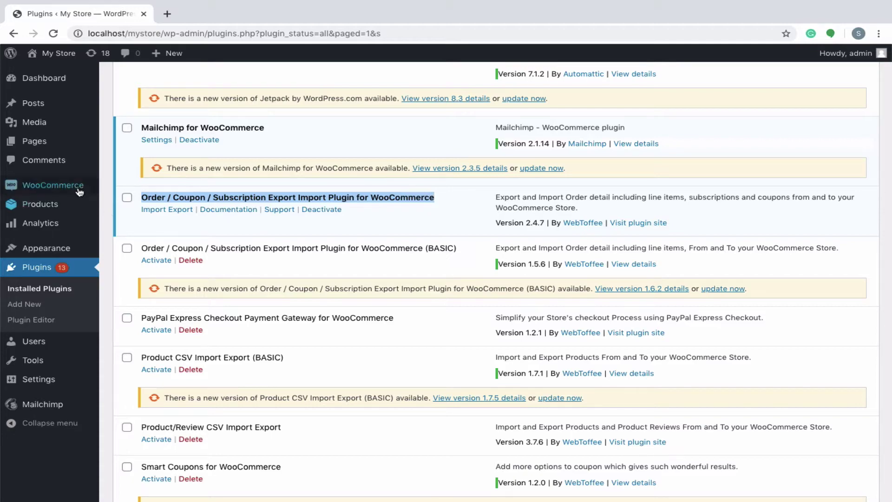
# Reveal the WooCommerce flyout submenu in the admin sidebar
pyautogui.moveTo(83, 184)
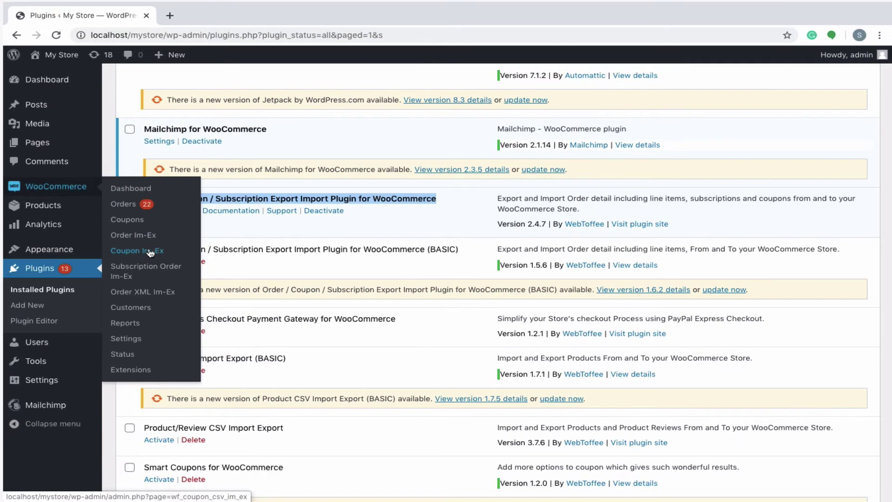
# Go to WooCommerce > Coupon Im-Ex and review the Export Coupon form's options
pyautogui.click(160, 232)
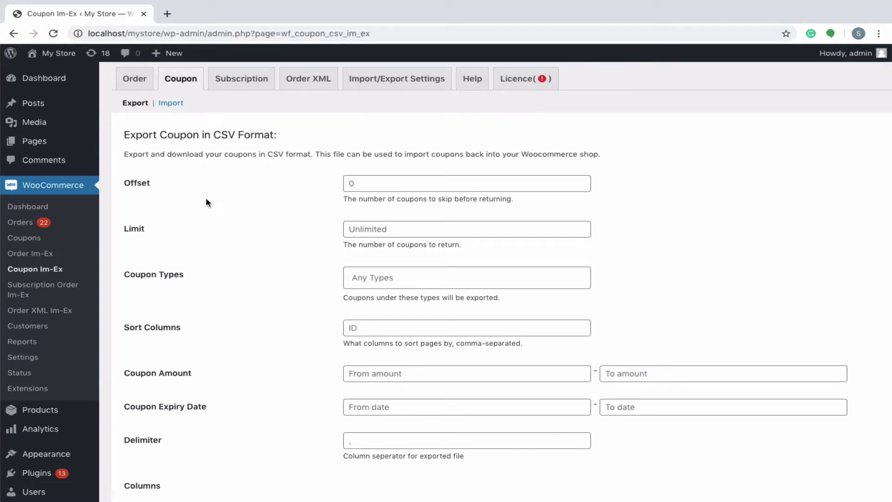
pyautogui.scroll(-3, 206, 201)
pyautogui.scroll(-3, 206, 201)
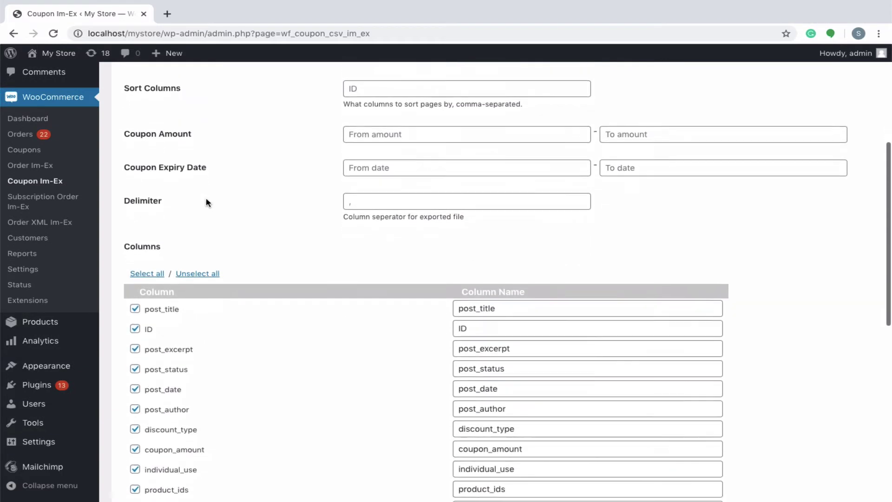
pyautogui.scroll(4, 207, 201)
pyautogui.scroll(2, 205, 197)
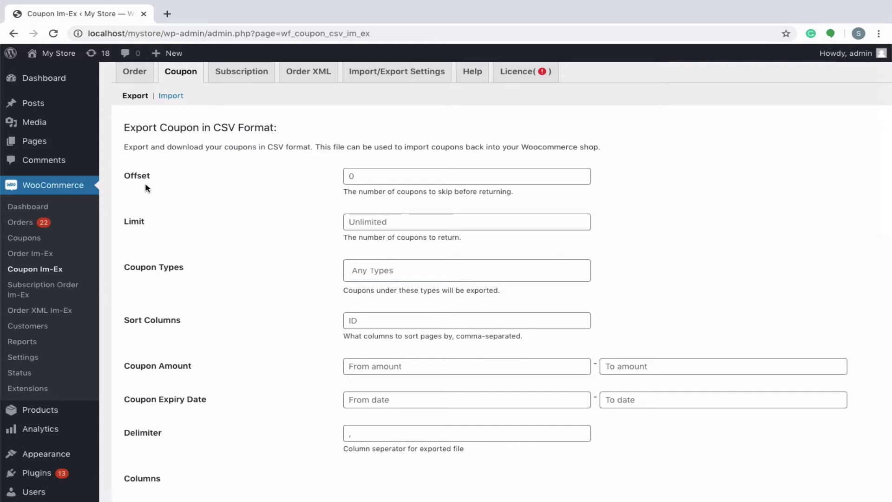
pyautogui.click(363, 174)
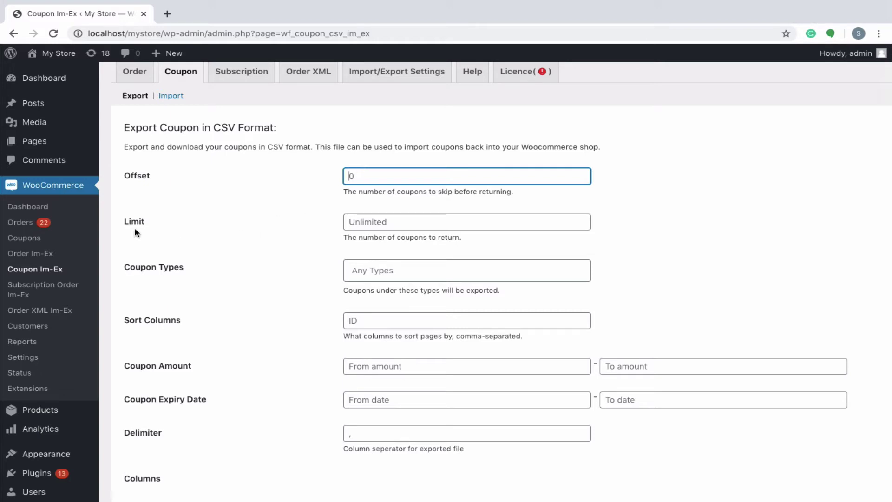
pyautogui.write('10')
pyautogui.click(353, 223)
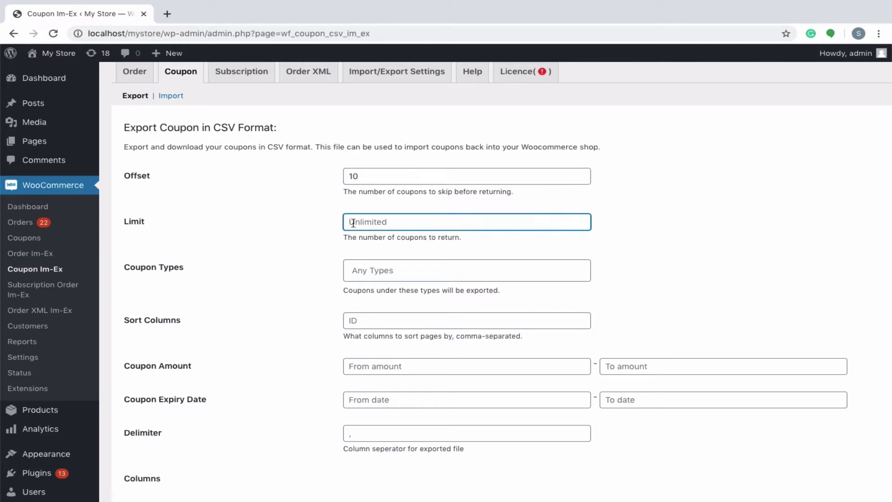
pyautogui.write('50')
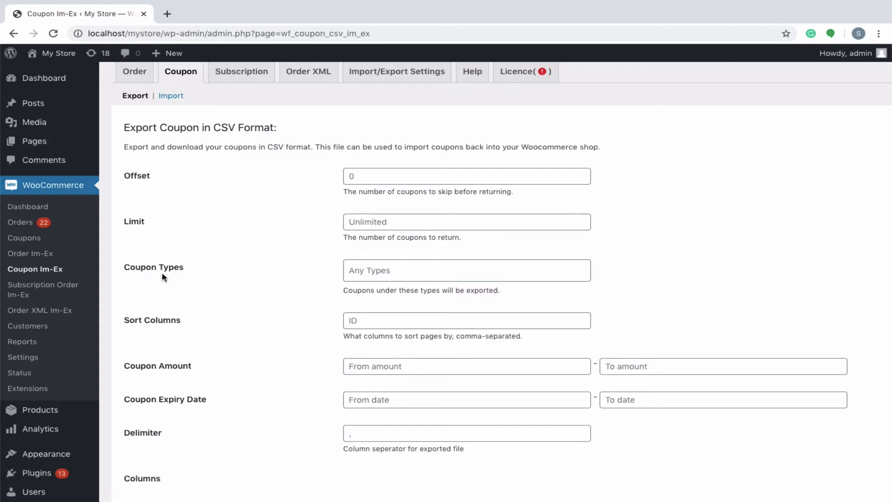
pyautogui.click(419, 271)
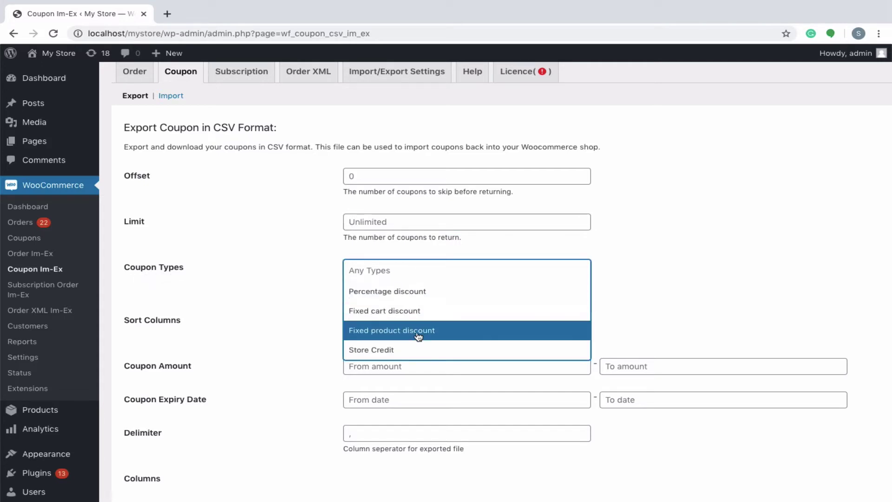
pyautogui.click(424, 291)
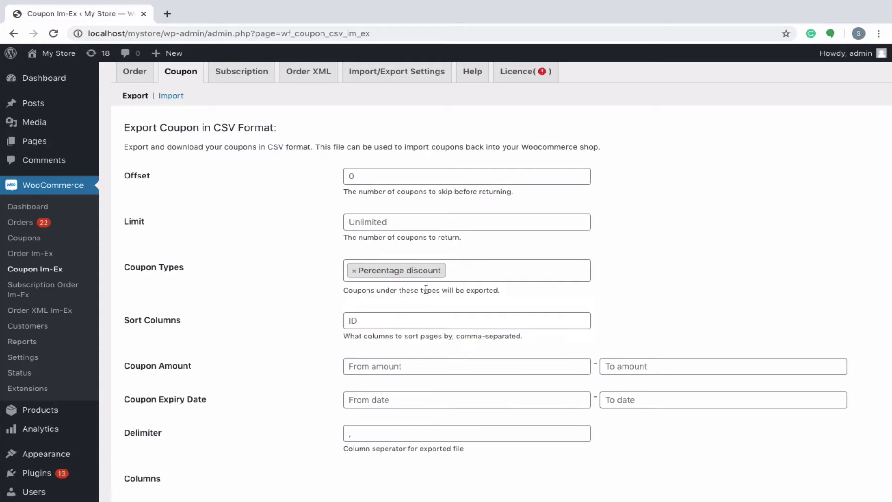
pyautogui.click(471, 273)
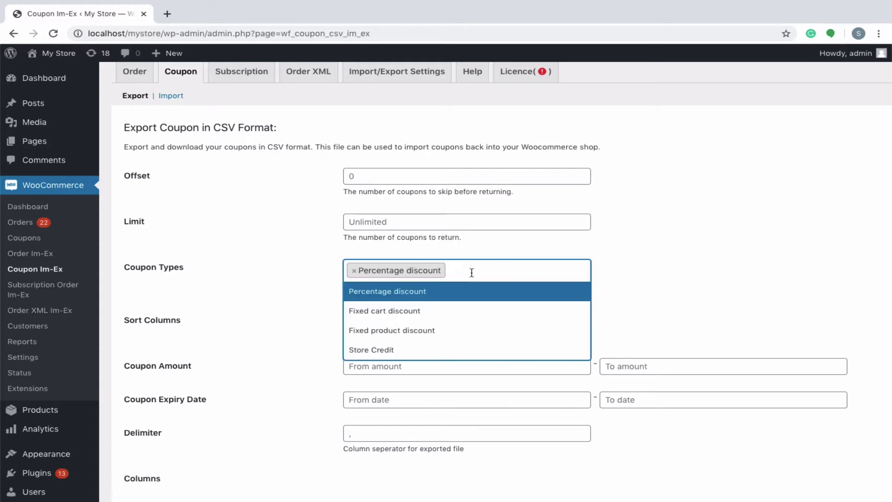
pyautogui.click(468, 313)
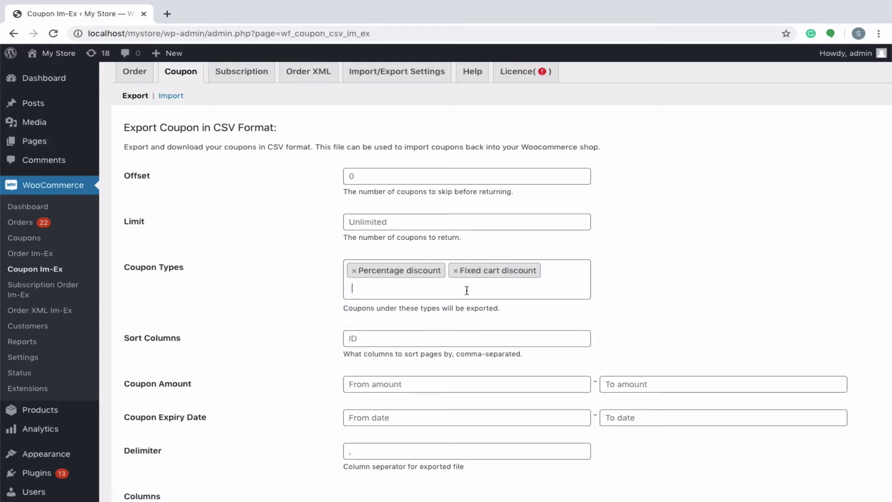
pyautogui.click(354, 270)
pyautogui.click(354, 271)
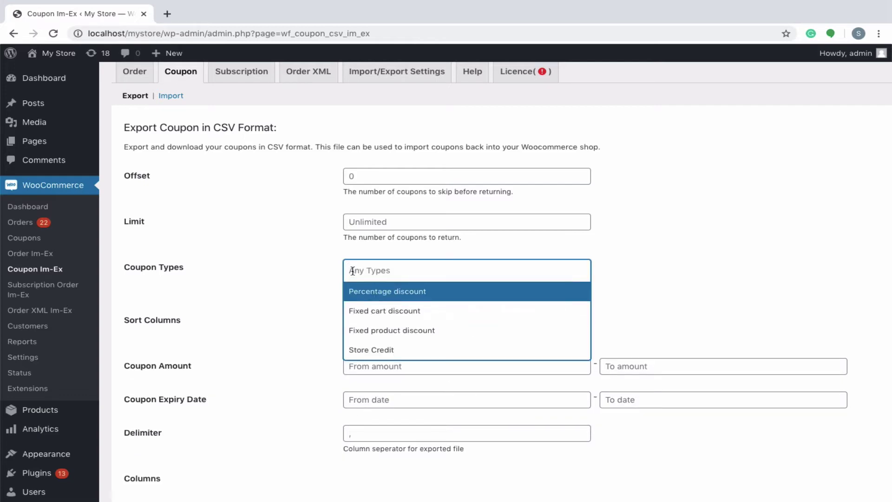
pyautogui.click(324, 297)
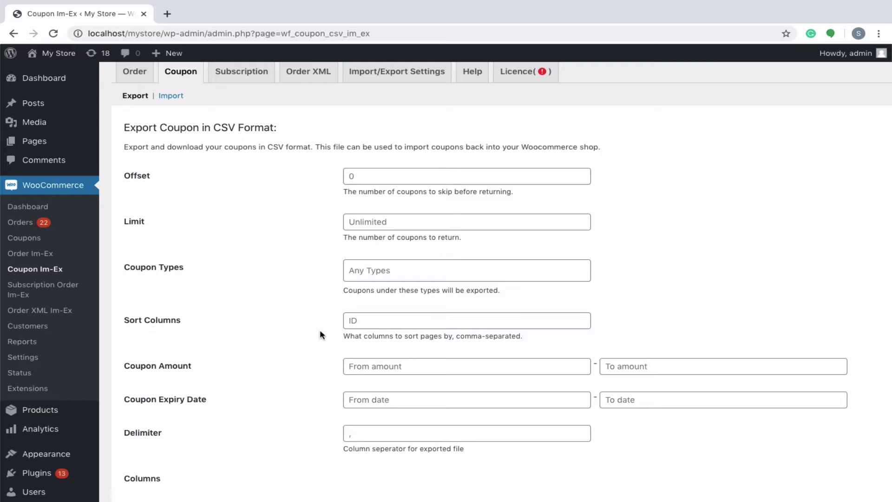
# Try ID, then post_title, as the export's Sort Columns value
pyautogui.click(365, 320)
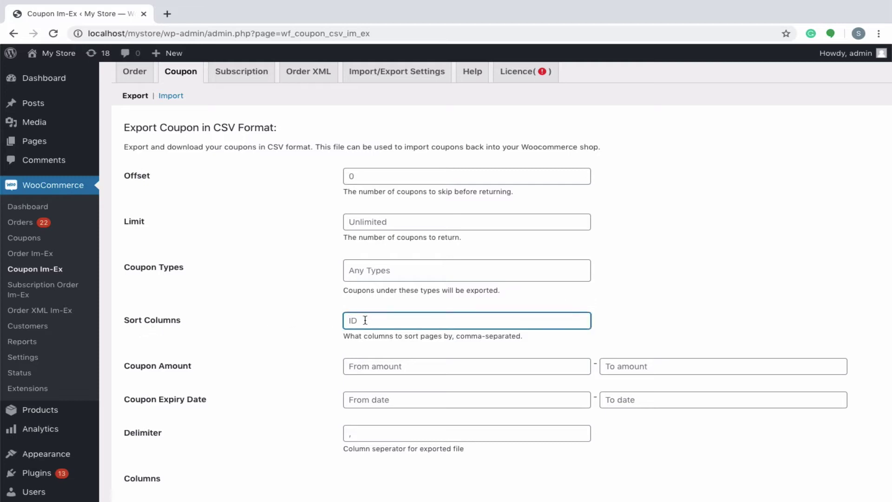
pyautogui.write('ID')
pyautogui.press('BackSpace')
pyautogui.press('BackSpace')
pyautogui.write('post_title')
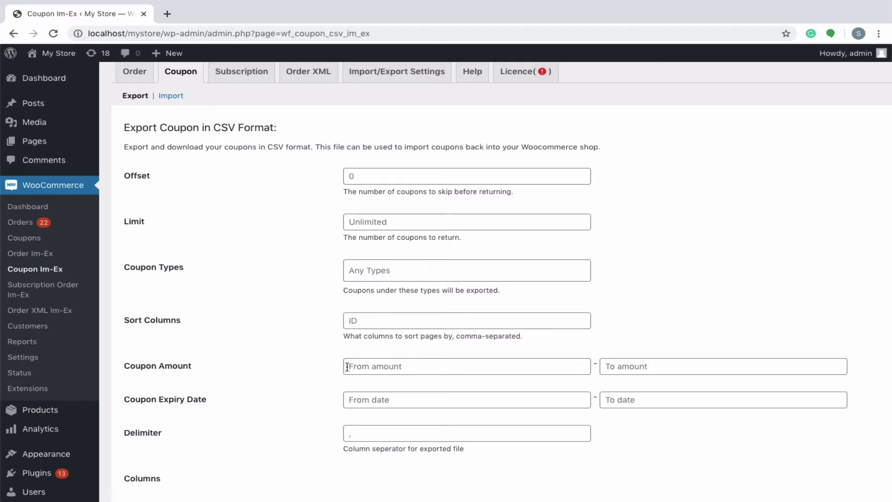
# Try a 10–50 coupon amount range and expiry dates, then select the Delimiter field
pyautogui.click(350, 366)
pyautogui.write('10')
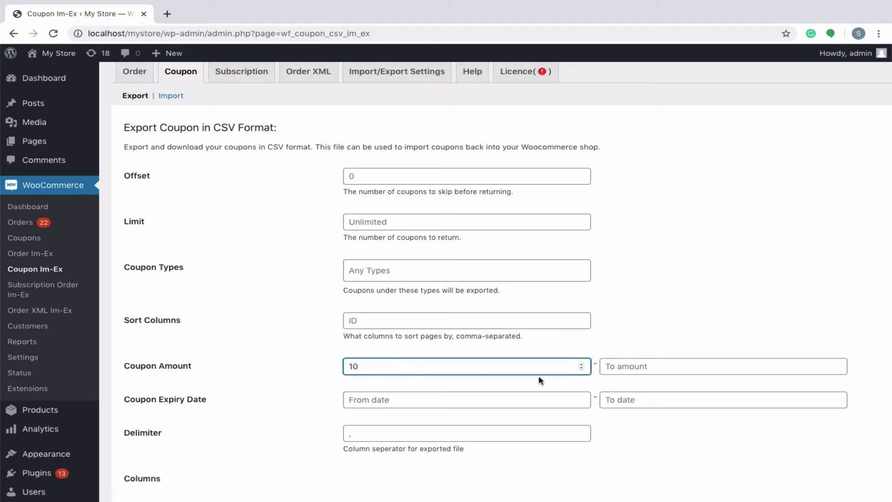
pyautogui.click(656, 363)
pyautogui.write('50')
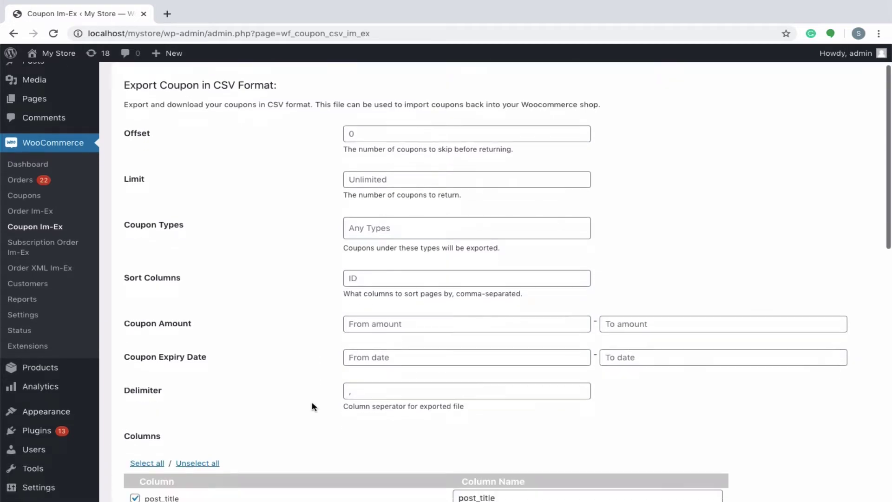
pyautogui.scroll(-1, 311, 401)
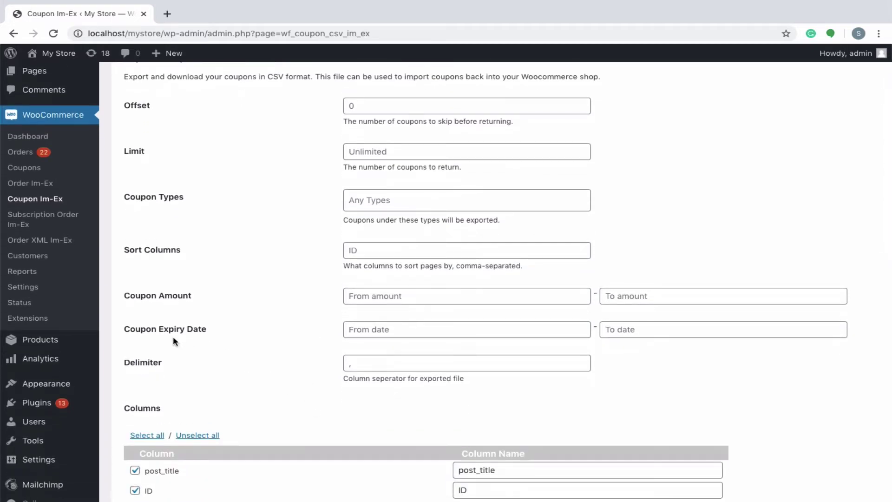
pyautogui.click(407, 328)
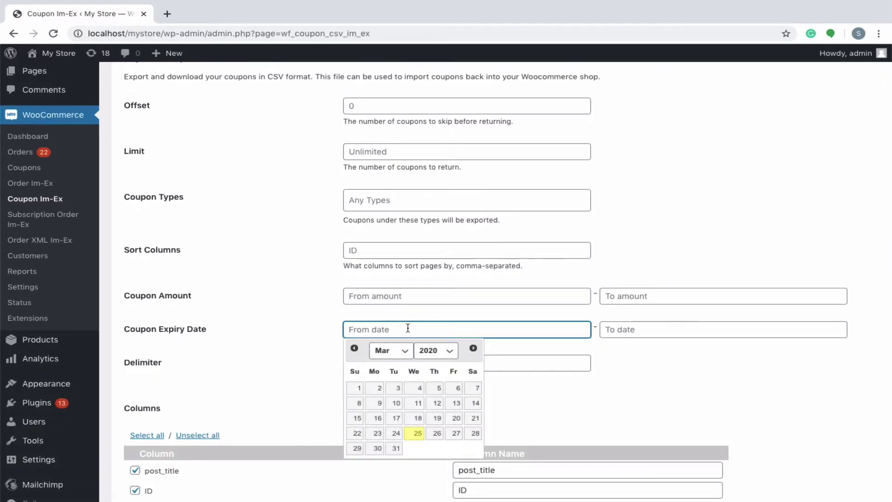
pyautogui.click(662, 331)
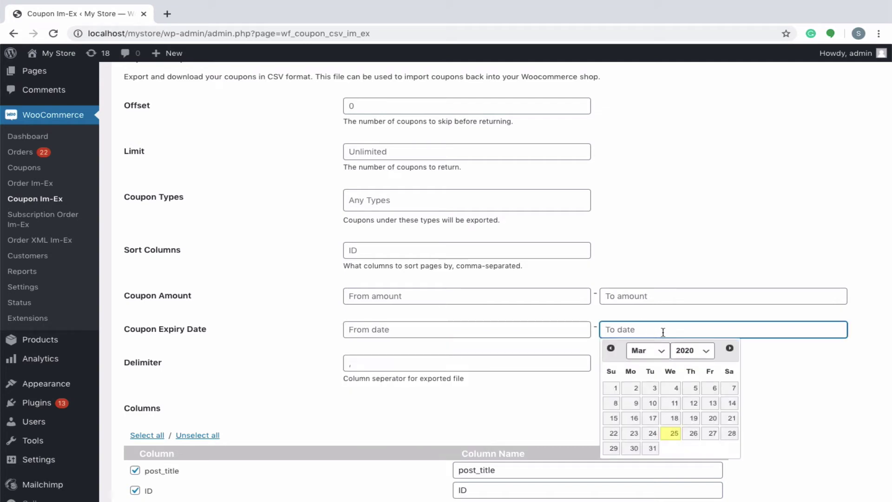
pyautogui.click(817, 376)
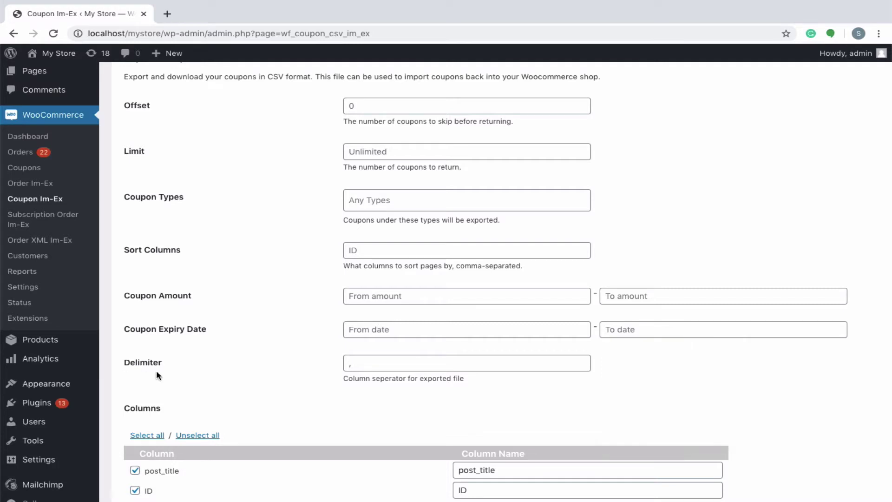
pyautogui.click(367, 363)
# Use a comma delimiter and keep every column, including ID, post_excerpt and post_status, ticked
pyautogui.write(',')
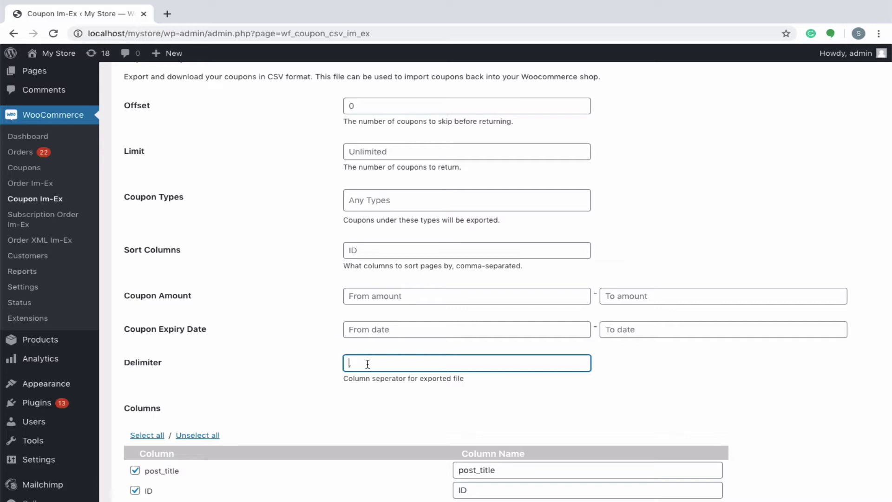
pyautogui.click(162, 421)
pyautogui.scroll(-6, 163, 420)
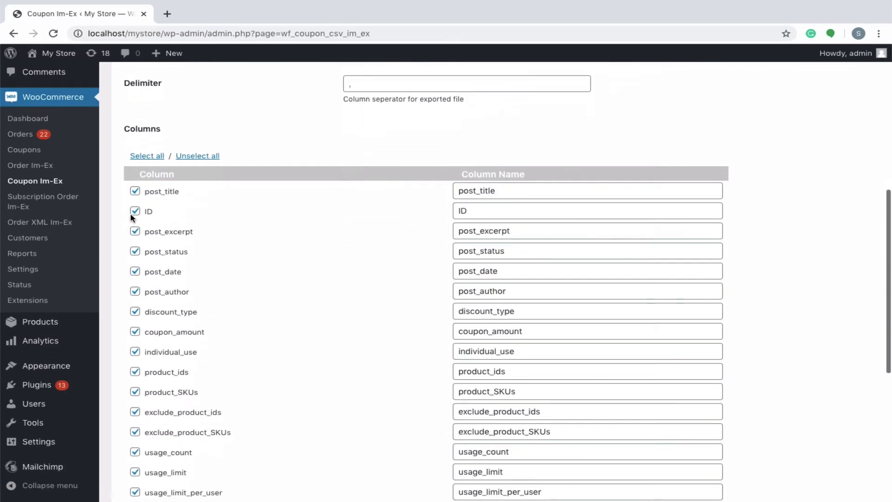
pyautogui.click(135, 211)
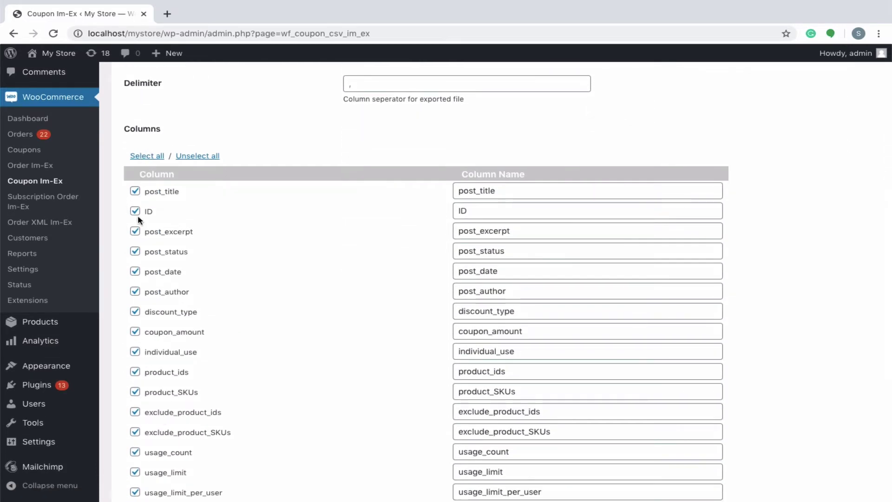
pyautogui.click(134, 230)
pyautogui.click(135, 252)
pyautogui.click(135, 251)
pyautogui.click(135, 231)
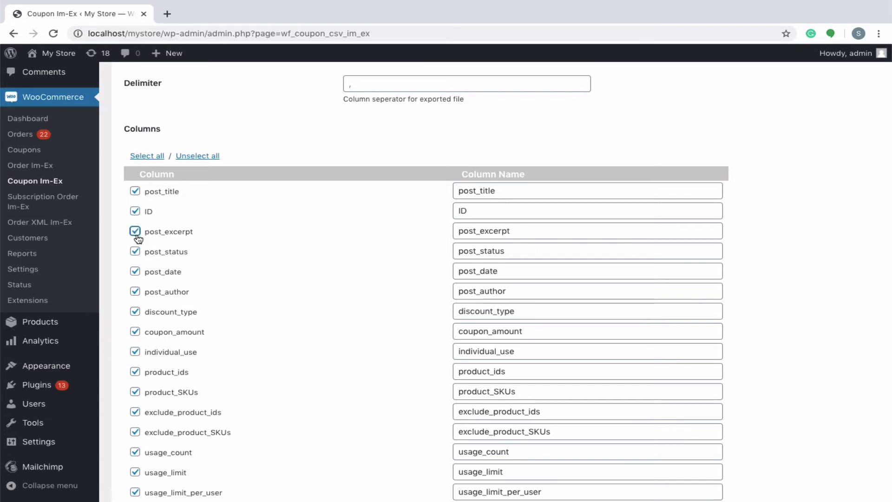
pyautogui.click(491, 210)
pyautogui.click(503, 194)
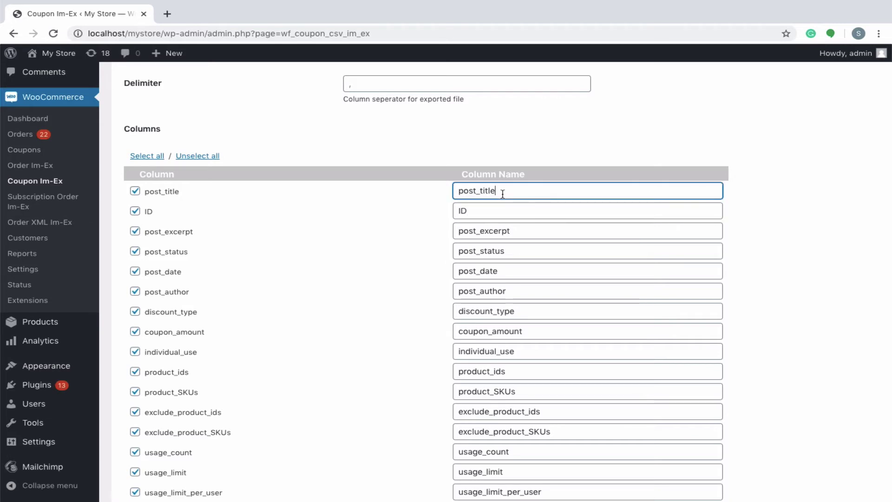
pyautogui.click(521, 231)
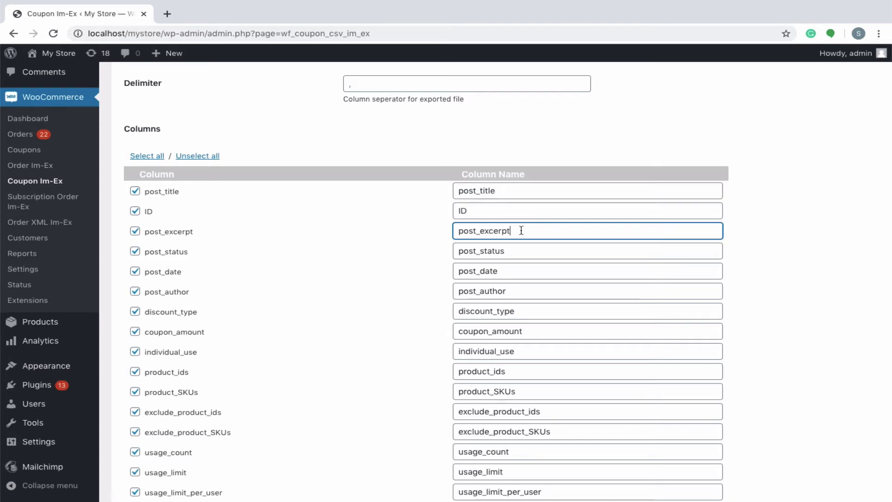
pyautogui.scroll(-7, 321, 346)
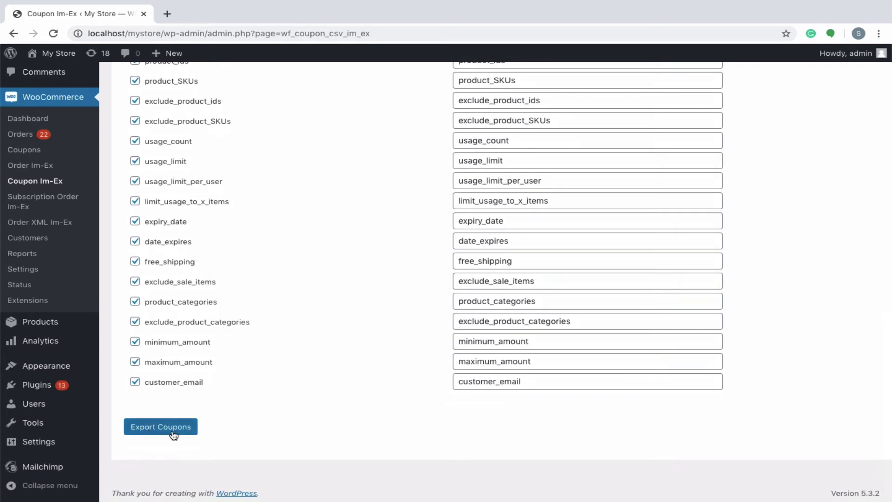
# Export the coupons, save the CSV file and open it
pyautogui.click(172, 434)
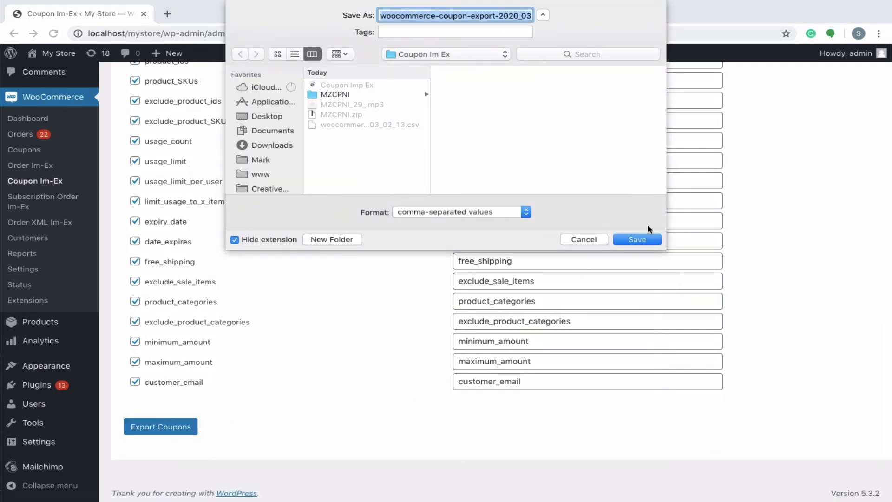
pyautogui.click(636, 241)
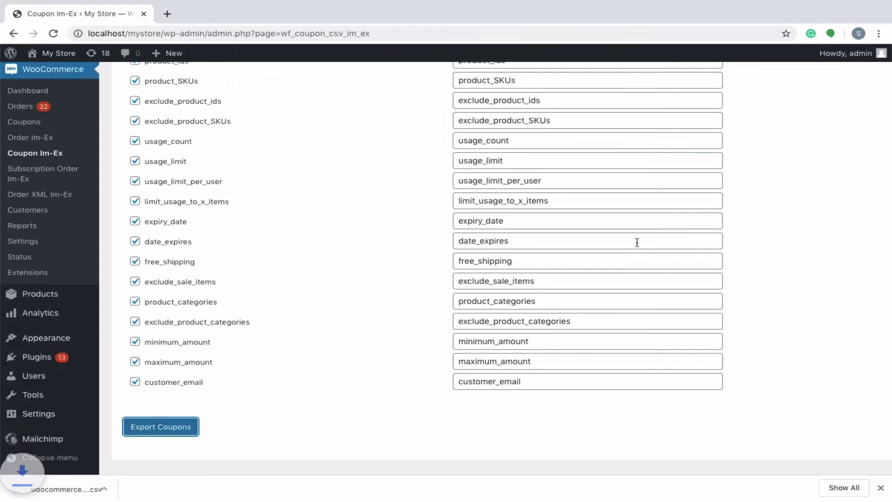
pyautogui.click(87, 496)
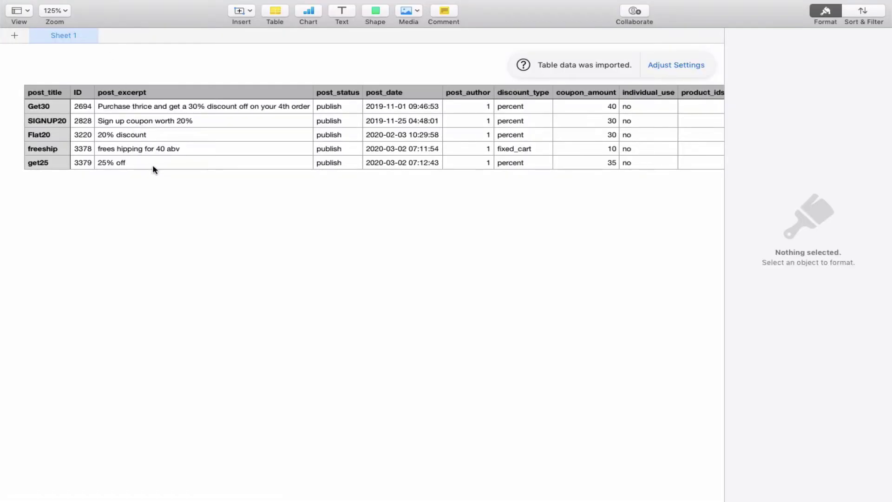
# Go to the Import page under the Coupon tab
pyautogui.hscroll(5, 274, 158)
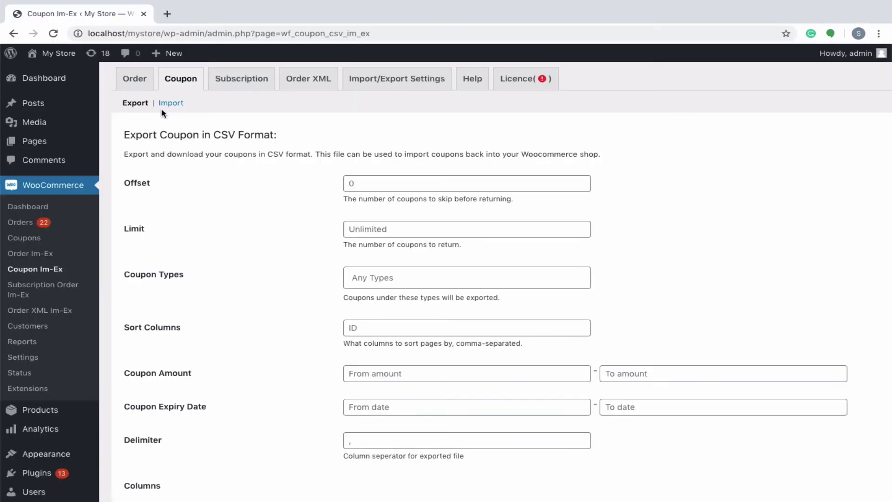
pyautogui.click(172, 104)
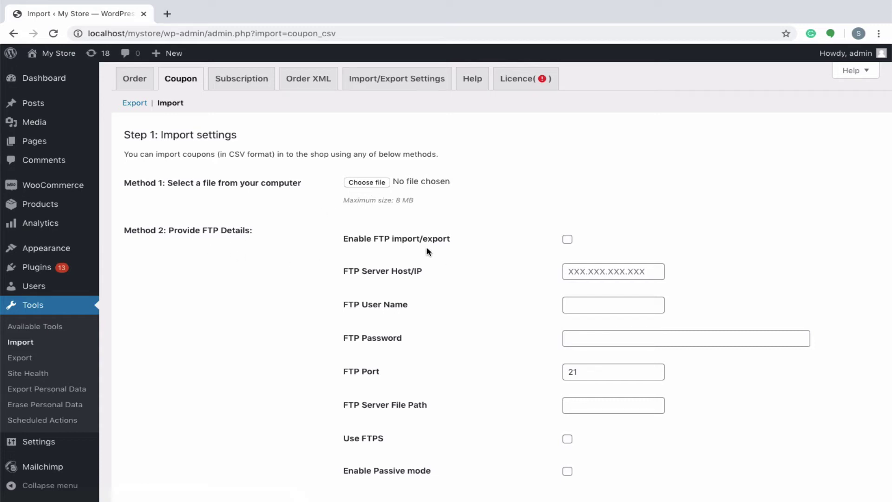
# Tick Enable FTP import/export on the coupon import page, leaving port 21
pyautogui.click(568, 240)
pyautogui.scroll(-2, 391, 412)
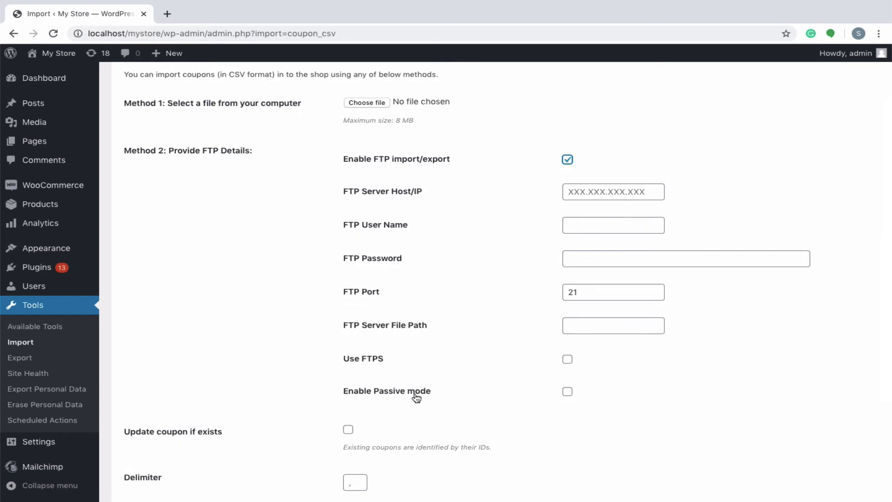
pyautogui.scroll(2, 413, 397)
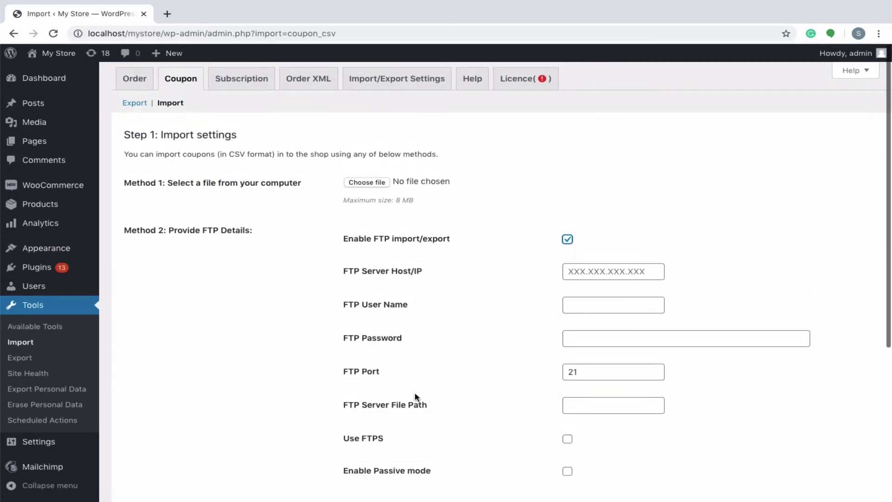
# Choose the previously exported coupon CSV as the import file
pyautogui.click(373, 186)
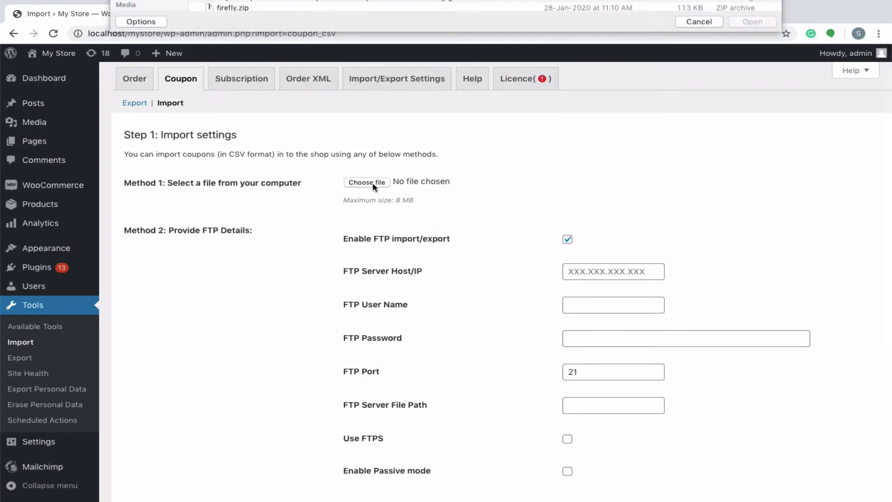
pyautogui.click(338, 60)
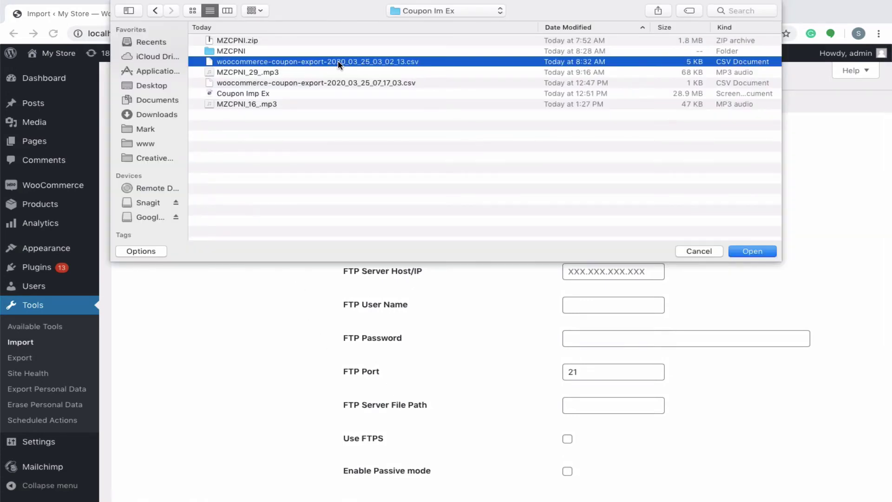
pyautogui.click(741, 252)
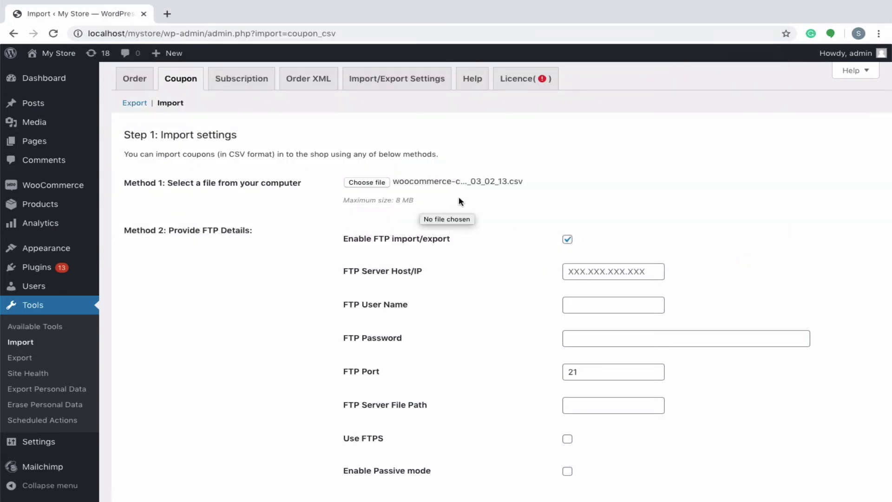
# Tick Update coupon if exists, keep products matched by ID, and proceed to mapping
pyautogui.scroll(-5, 377, 209)
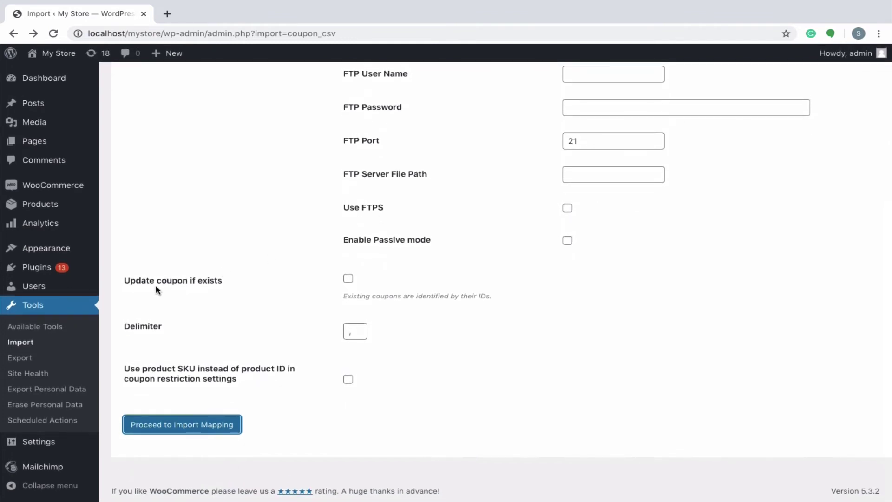
pyautogui.click(349, 279)
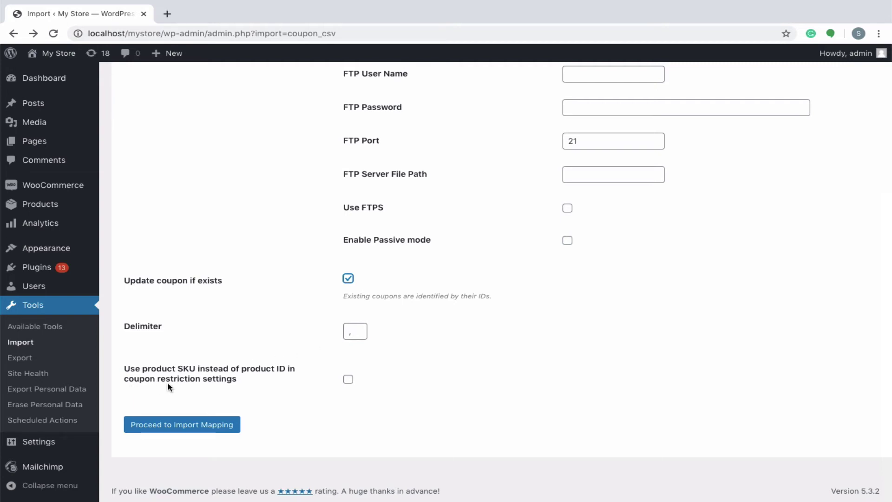
pyautogui.click(347, 380)
pyautogui.click(348, 380)
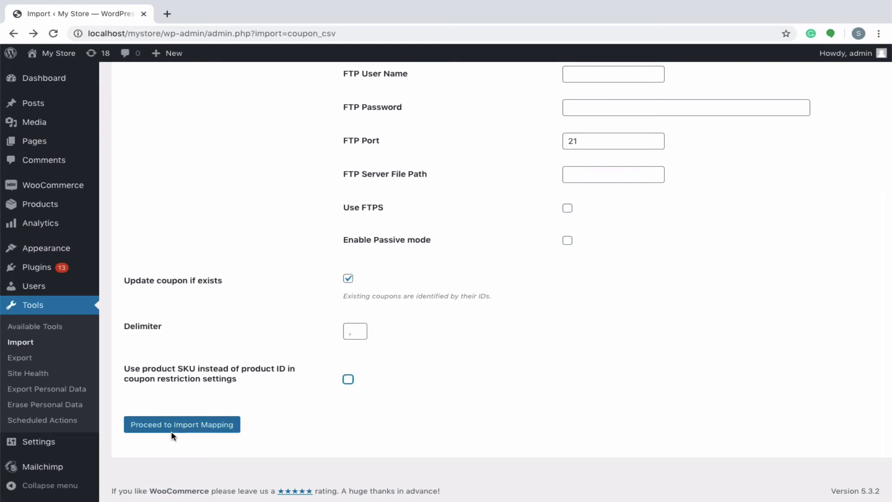
pyautogui.click(190, 432)
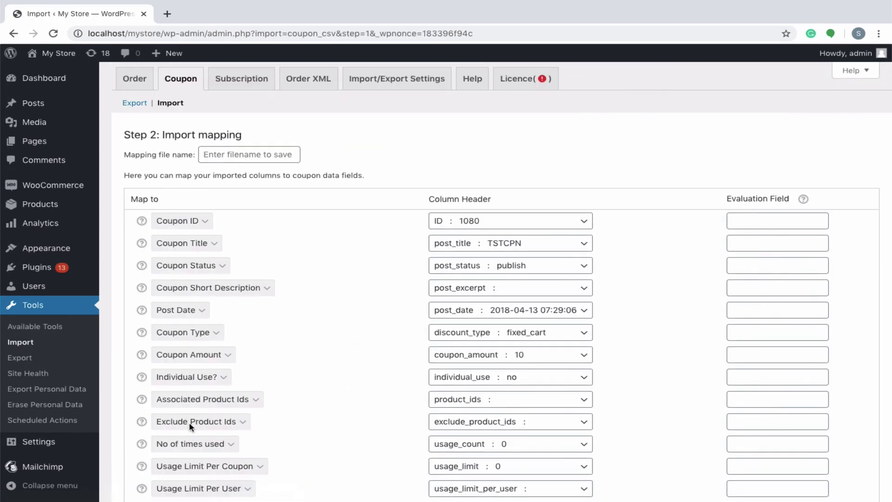
# Name the mapping 'Coupon Import' and keep post_title mapped to Coupon Title
pyautogui.click(220, 154)
pyautogui.write('C')
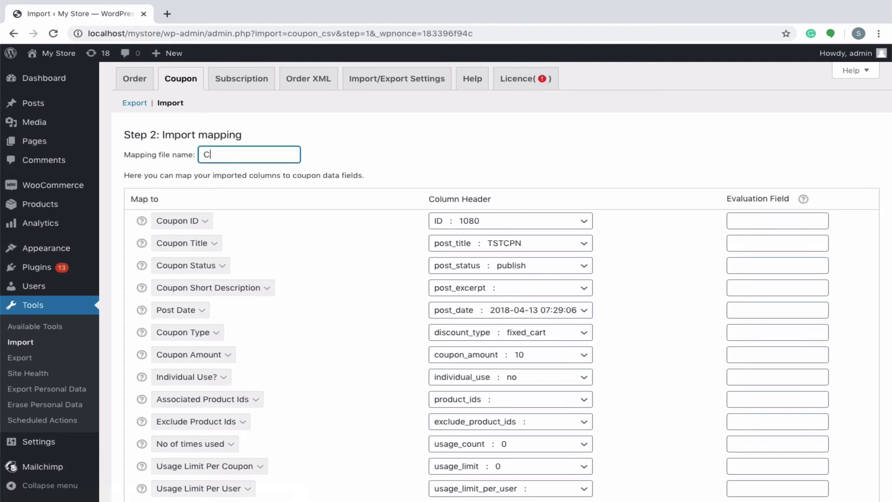
pyautogui.write('oupon Import')
pyautogui.scroll(-2, 209, 262)
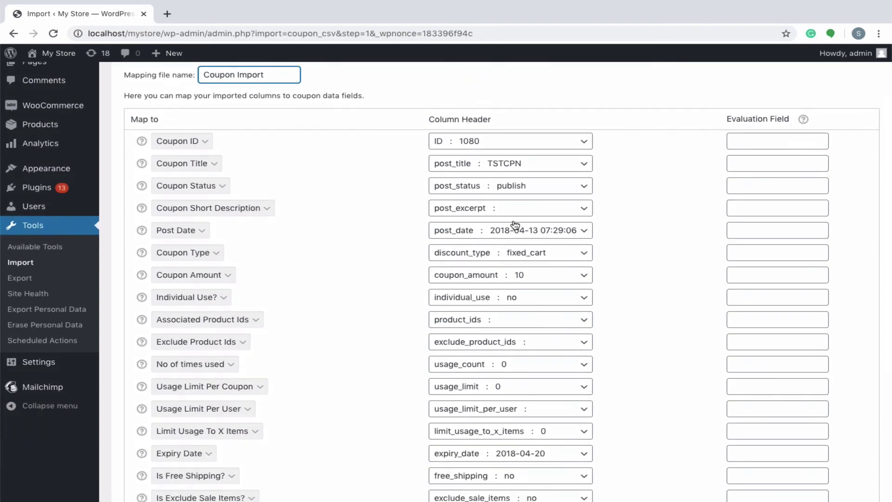
pyautogui.click(587, 168)
pyautogui.click(587, 167)
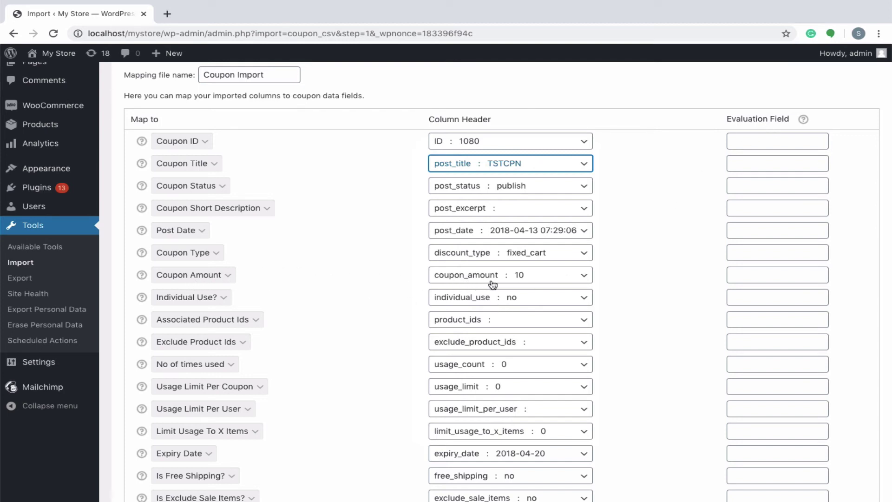
# Enter +5 as the Coupon Amount evaluation and start the coupon import
pyautogui.click(739, 275)
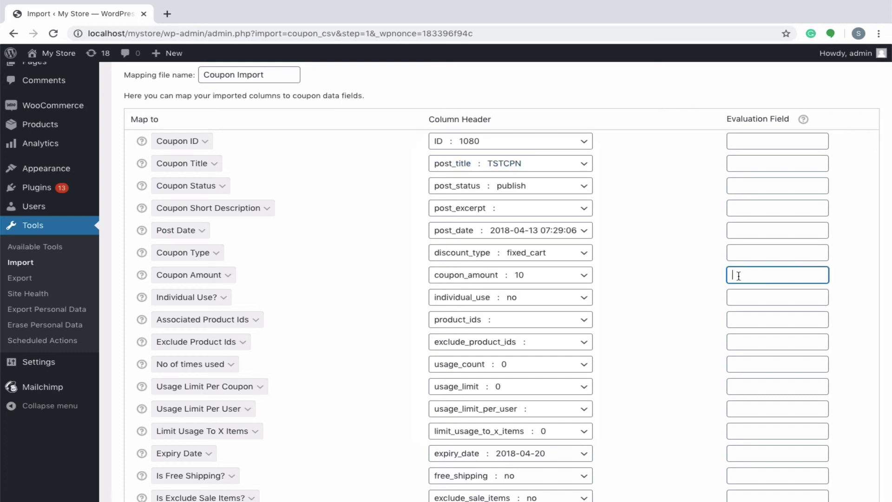
pyautogui.write('+5')
pyautogui.moveTo(803, 120)
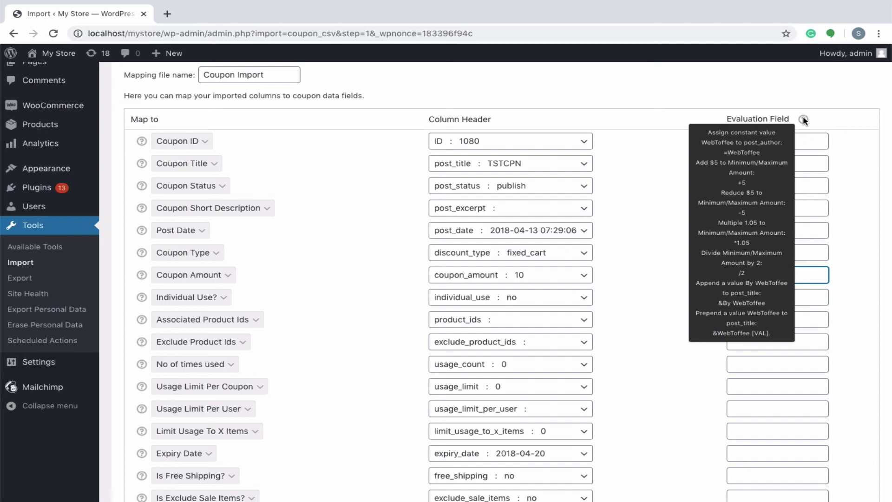
pyautogui.scroll(-5, 701, 308)
pyautogui.click(163, 432)
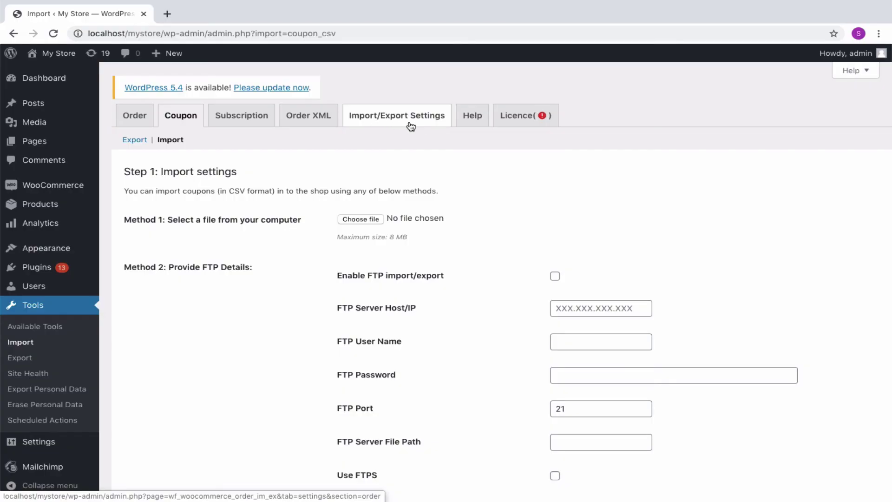
# Enable FTP under Import/Export Settings and check the Export Path and Export Filename fields
pyautogui.click(411, 125)
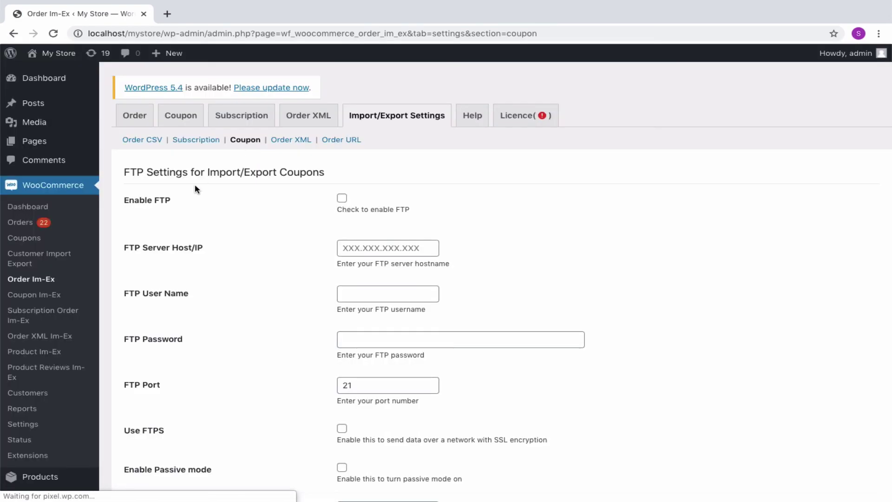
pyautogui.click(341, 199)
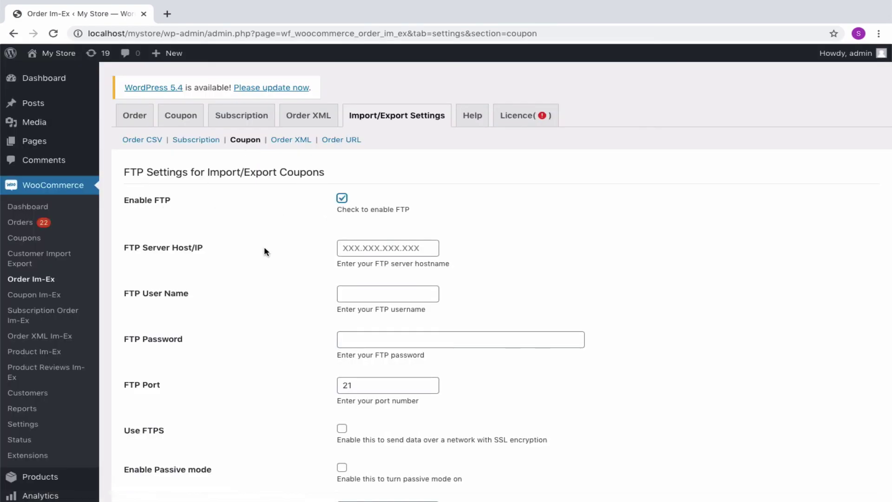
pyautogui.scroll(-5, 227, 343)
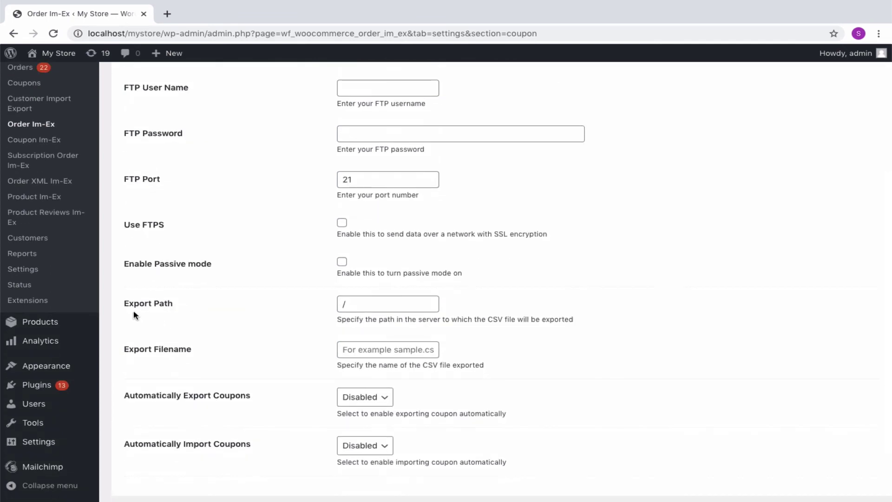
pyautogui.click(355, 306)
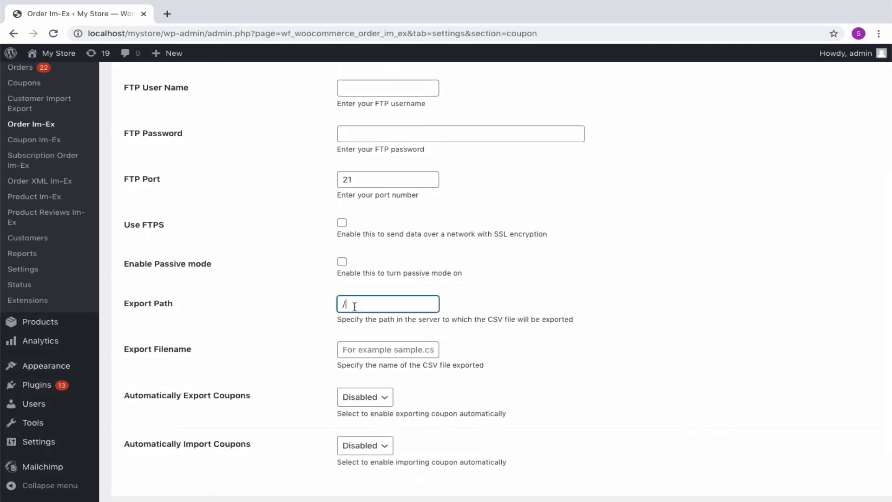
pyautogui.click(344, 350)
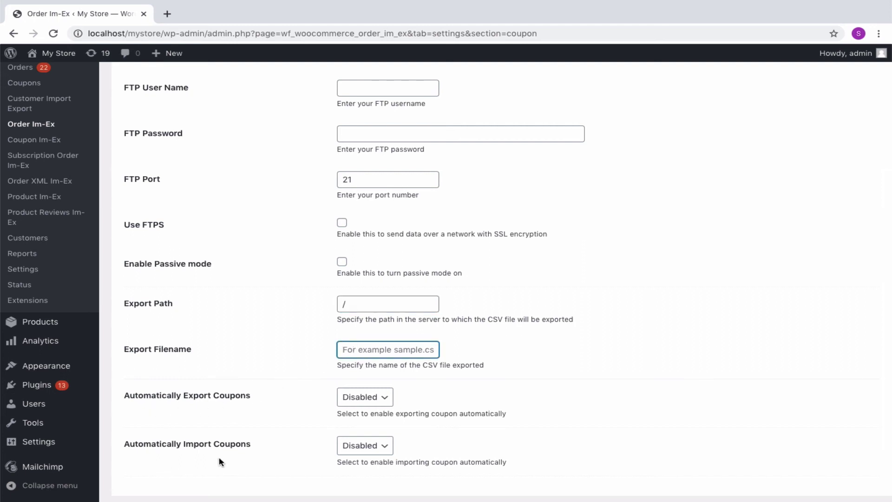
# Set Automatically Export Coupons to Enabled, leaving the export start time and interval blank
pyautogui.click(345, 402)
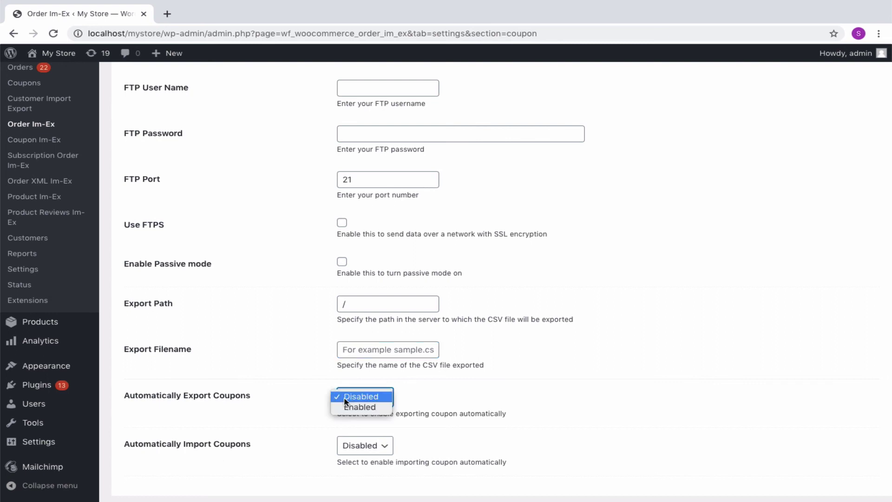
pyautogui.click(347, 408)
pyautogui.scroll(-3, 348, 409)
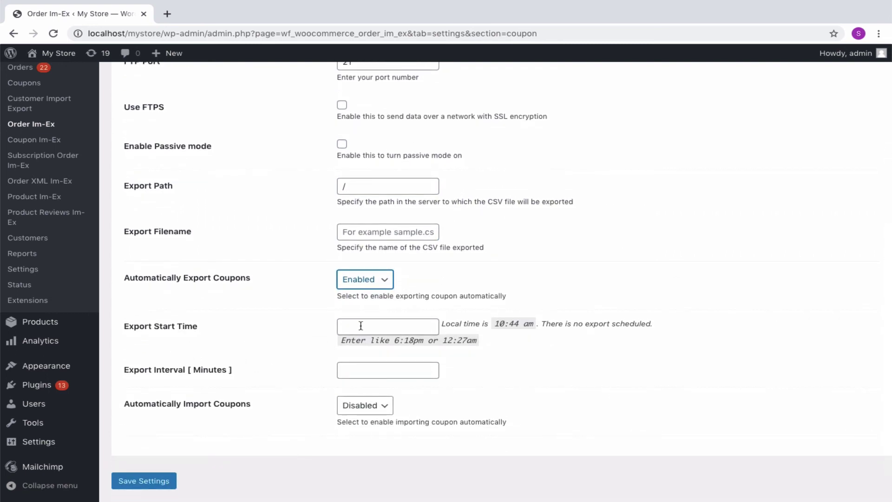
pyautogui.click(358, 325)
pyautogui.click(357, 374)
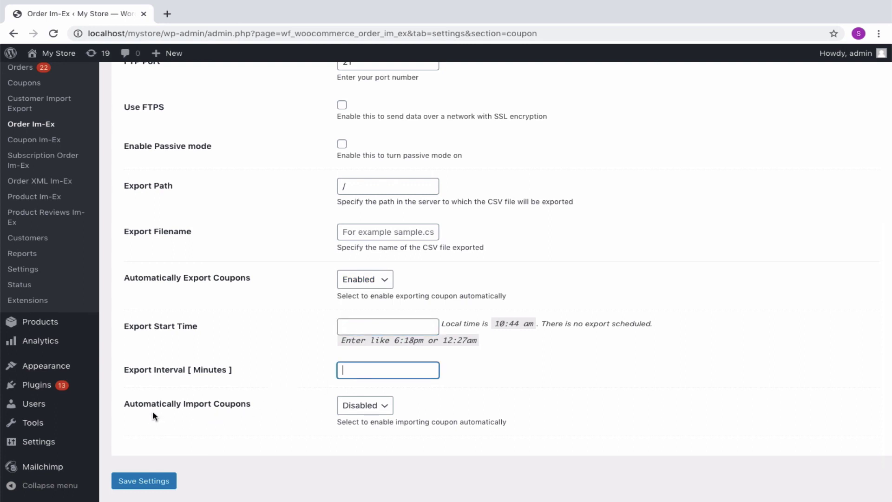
# Set Automatically Import Coupons to Enabled, leaving the import file path, start time and interval blank
pyautogui.click(358, 410)
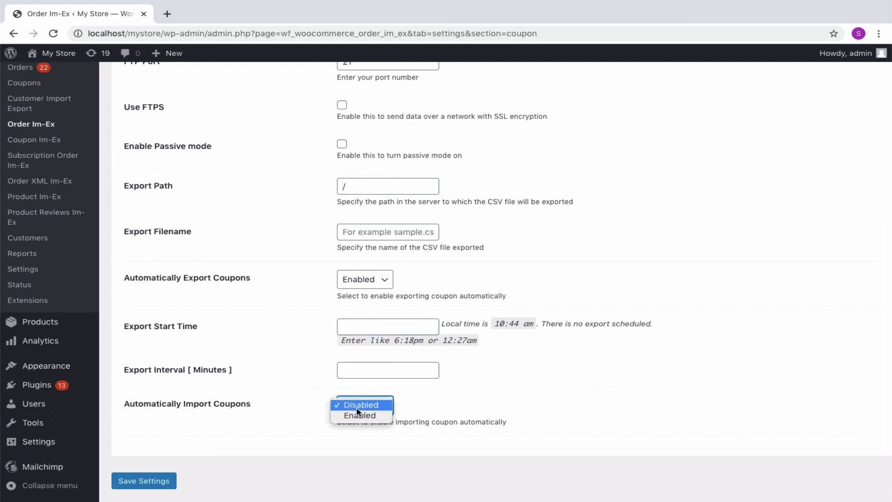
pyautogui.click(348, 415)
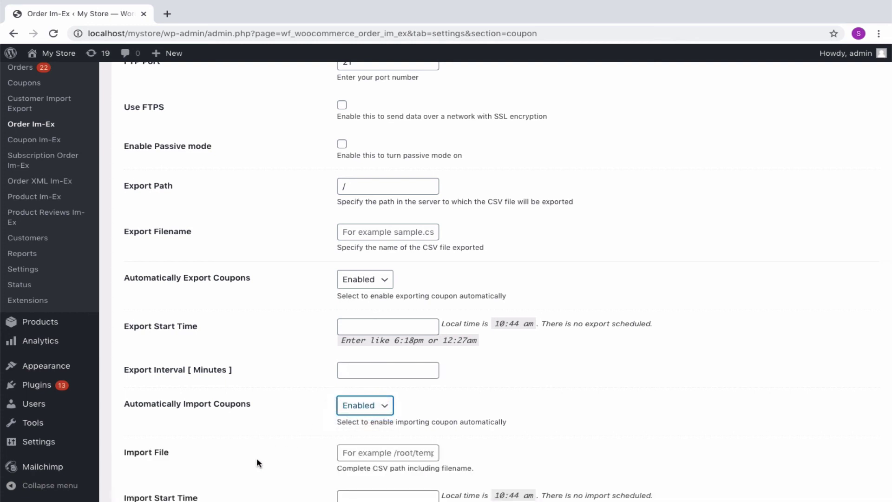
pyautogui.scroll(-2, 257, 458)
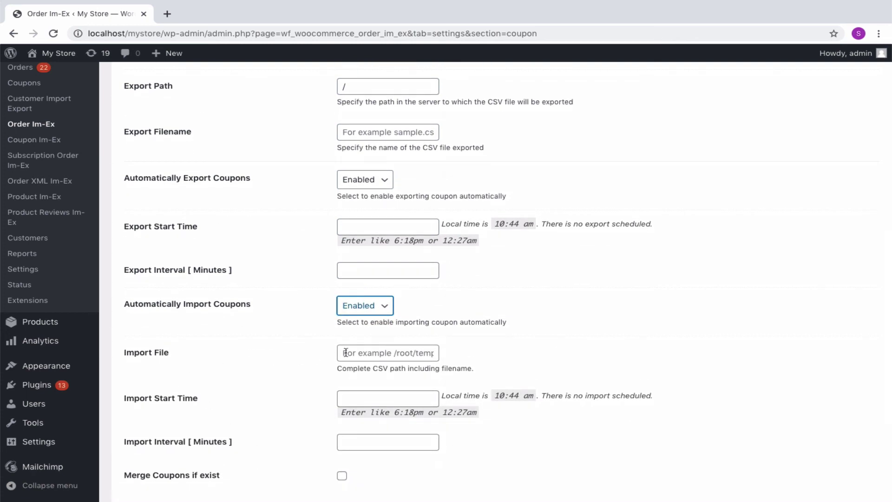
pyautogui.click(349, 352)
pyautogui.click(358, 395)
pyautogui.click(349, 442)
pyautogui.scroll(-1, 350, 442)
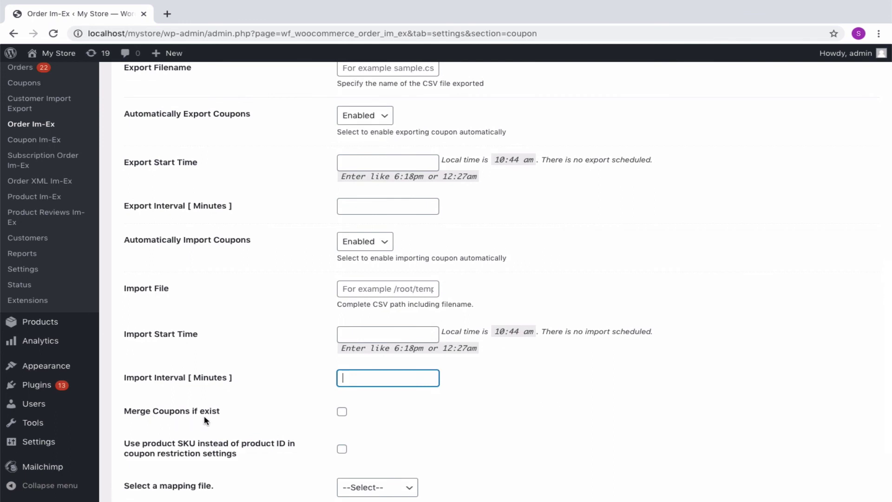
pyautogui.scroll(-1, 204, 416)
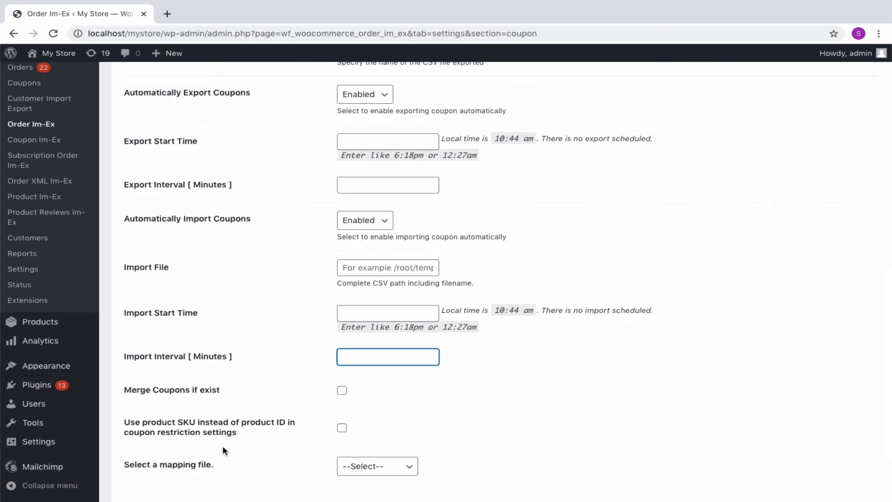
pyautogui.click(370, 475)
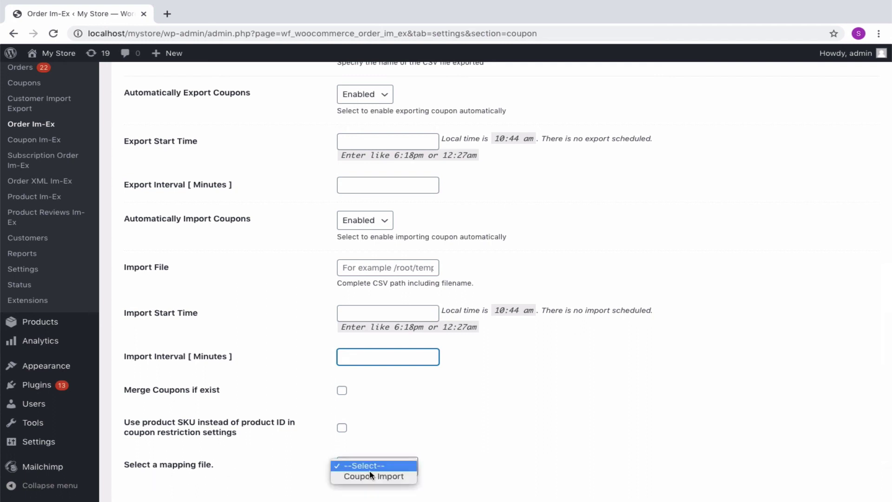
pyautogui.click(434, 476)
pyautogui.scroll(-2, 432, 476)
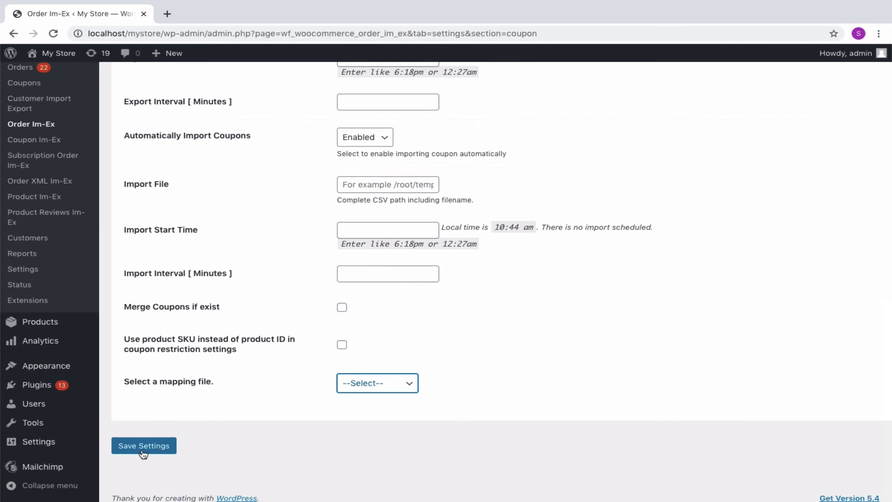